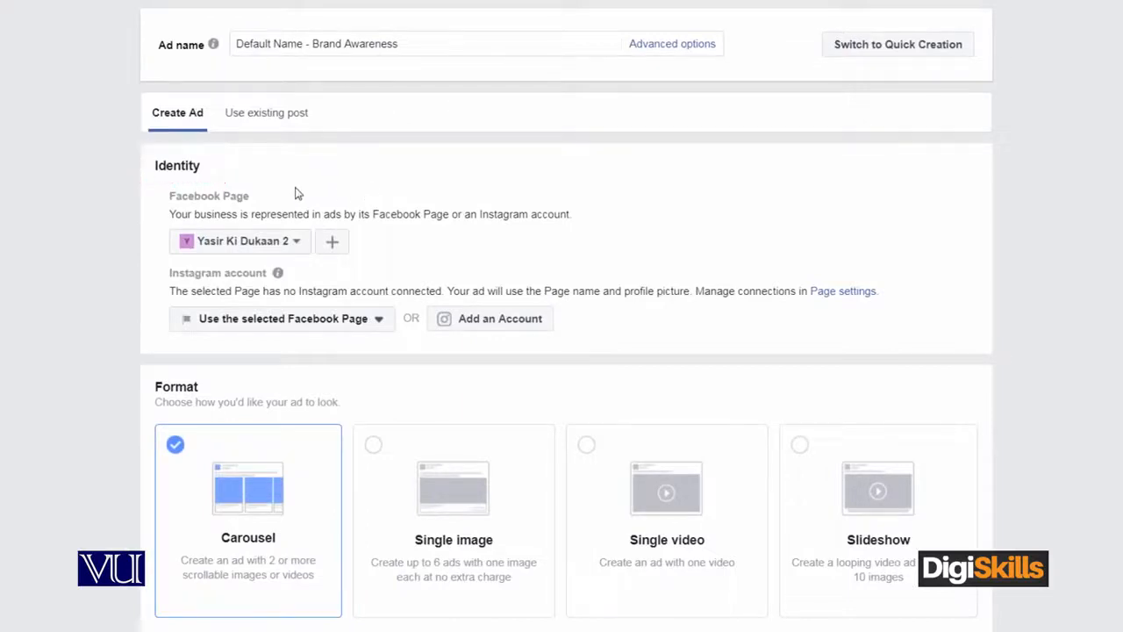
- Set the ad's Facebook Page to Yasir ki Dukaan and choose the Single image format
click(299, 242)
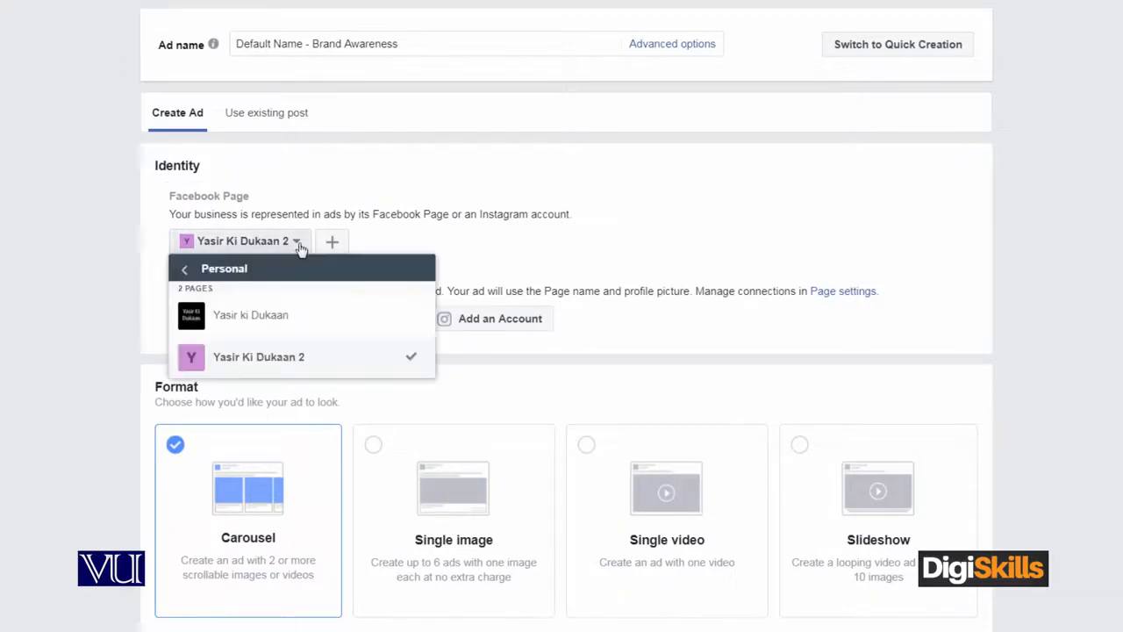
click(308, 323)
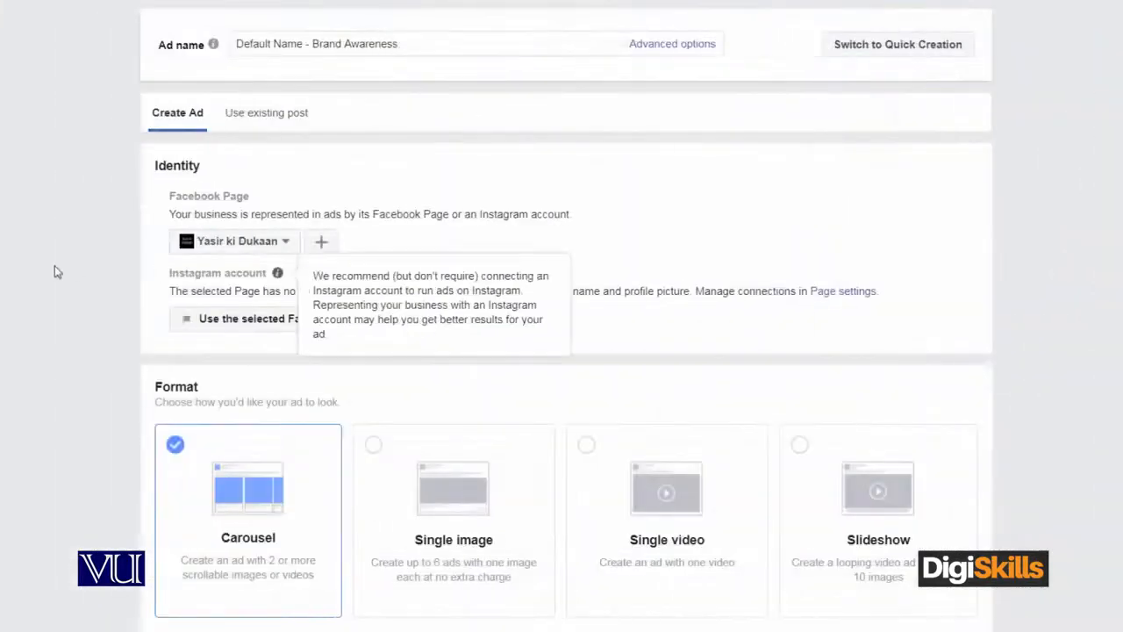
scroll(47, 265, down, 1)
scroll(50, 270, down, 2)
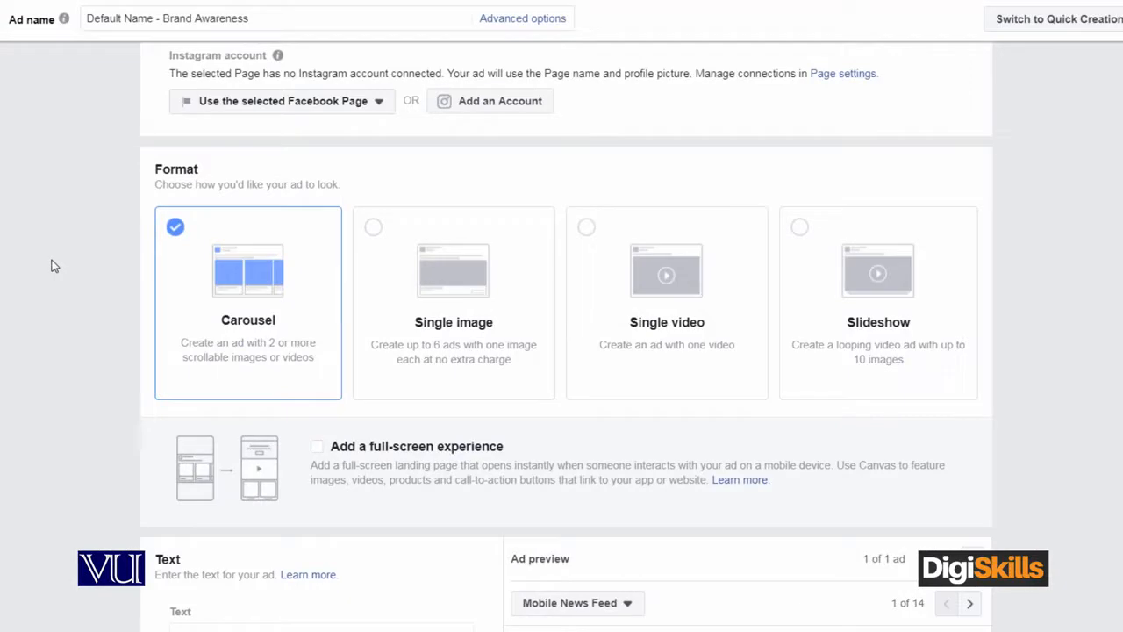
scroll(51, 265, down, 1)
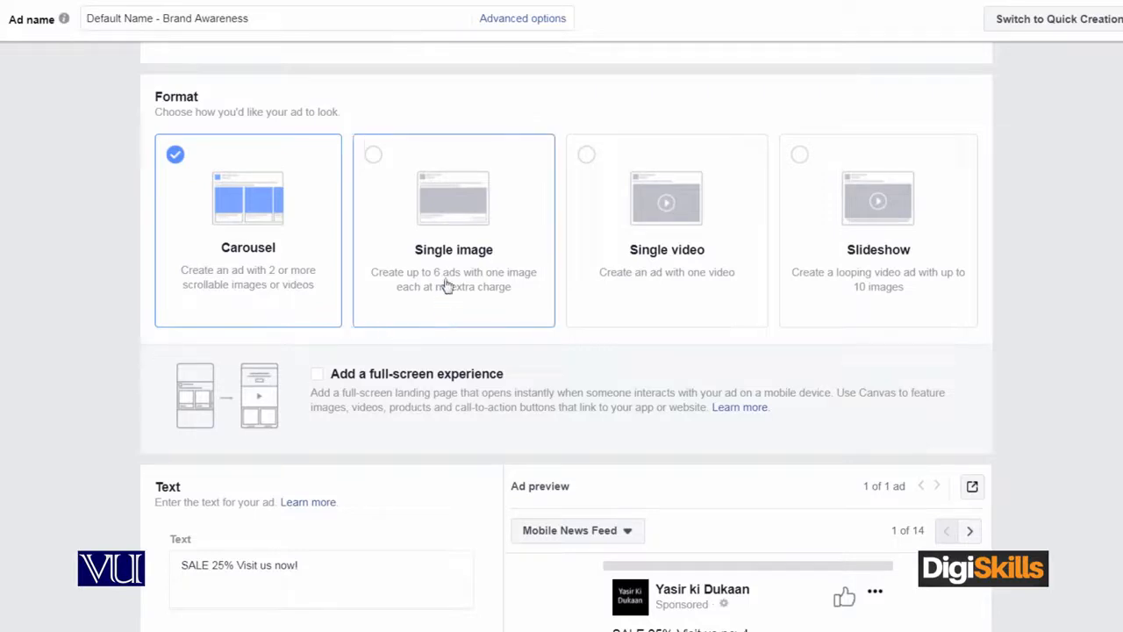
click(398, 206)
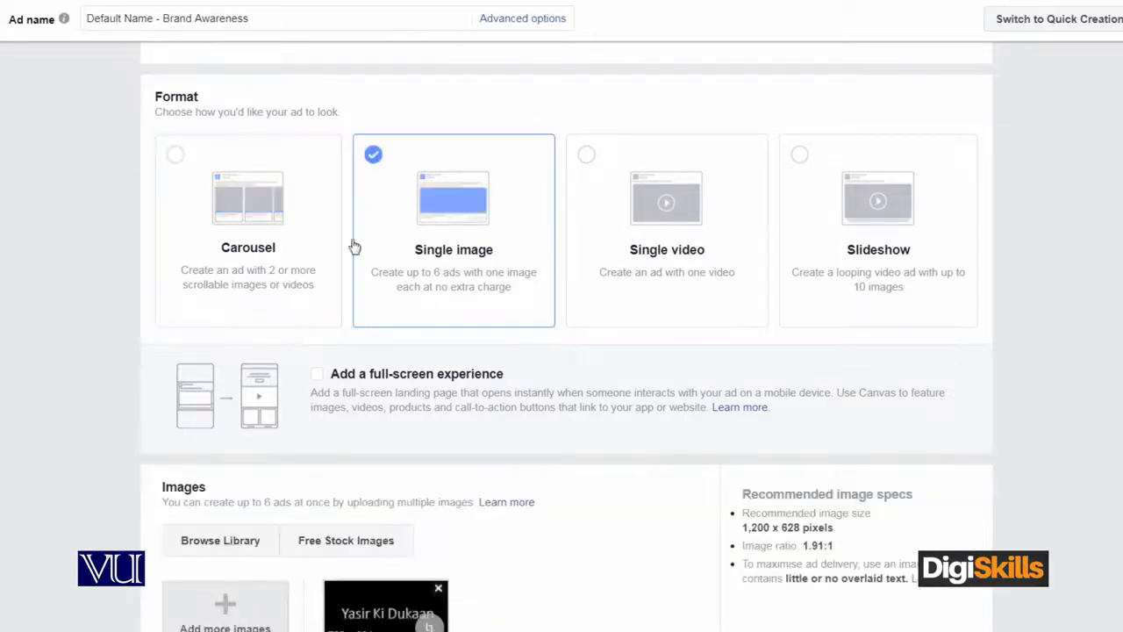
- Replace the ad's Yasir Ki Dukaan logo image with a free stock photo of clothing racks in a store
scroll(74, 329, down, 2)
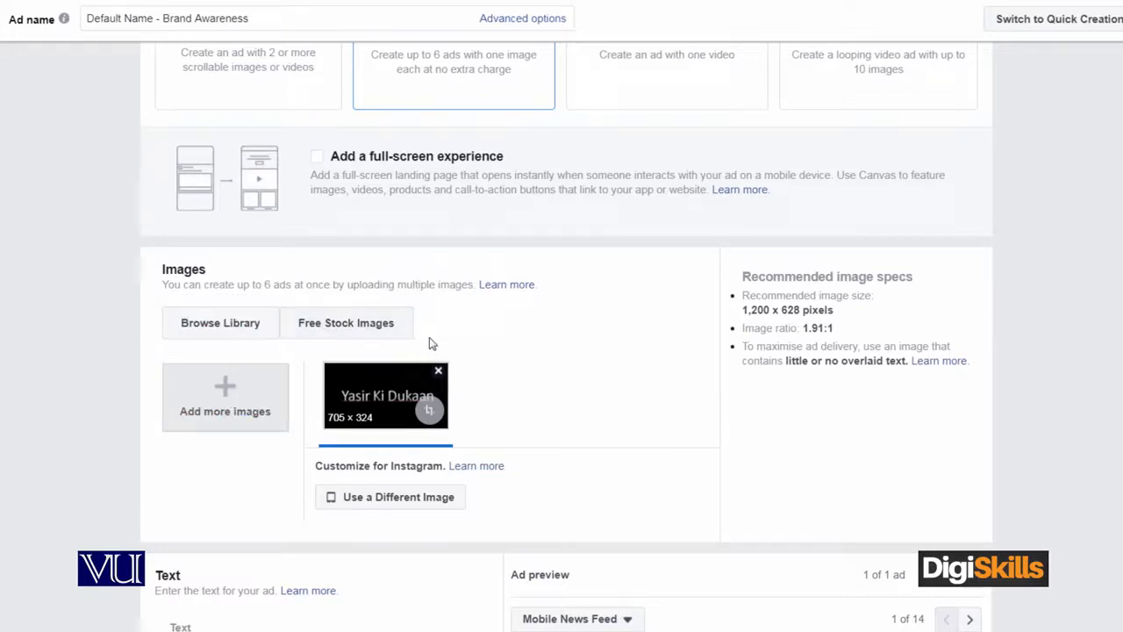
click(372, 333)
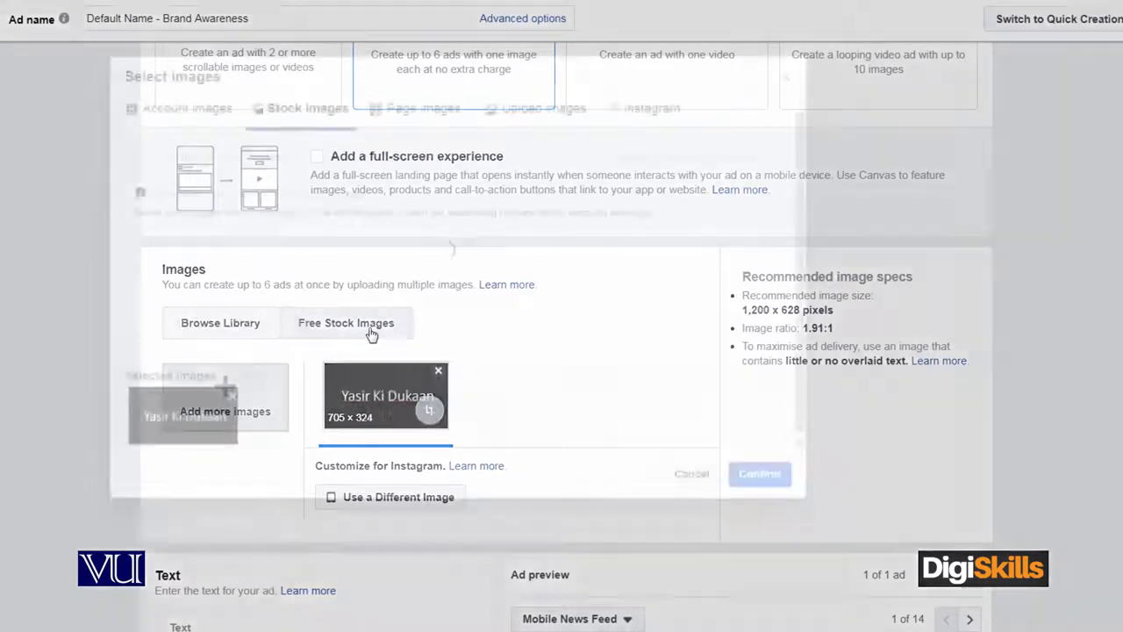
mouse_move(366, 335)
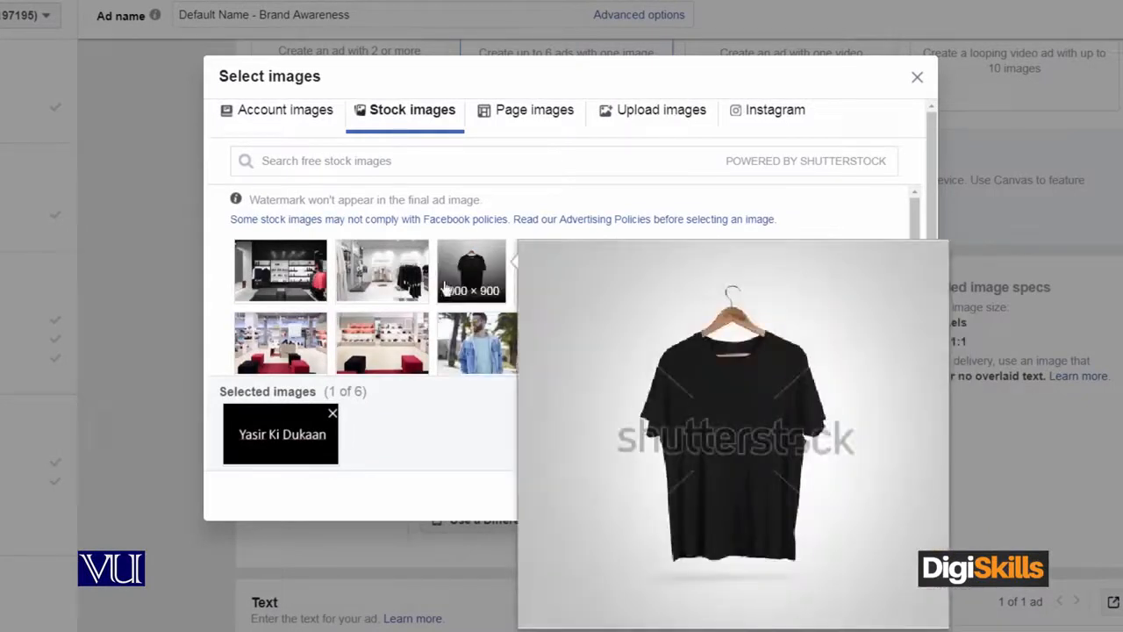
mouse_move(468, 345)
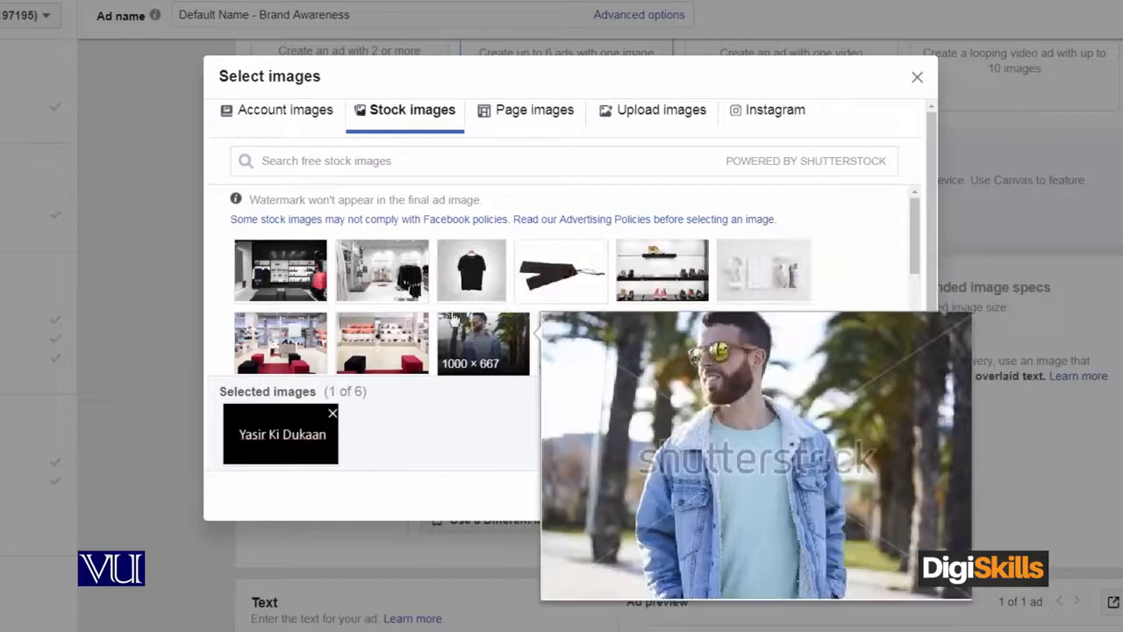
mouse_move(272, 288)
mouse_move(372, 280)
mouse_move(539, 279)
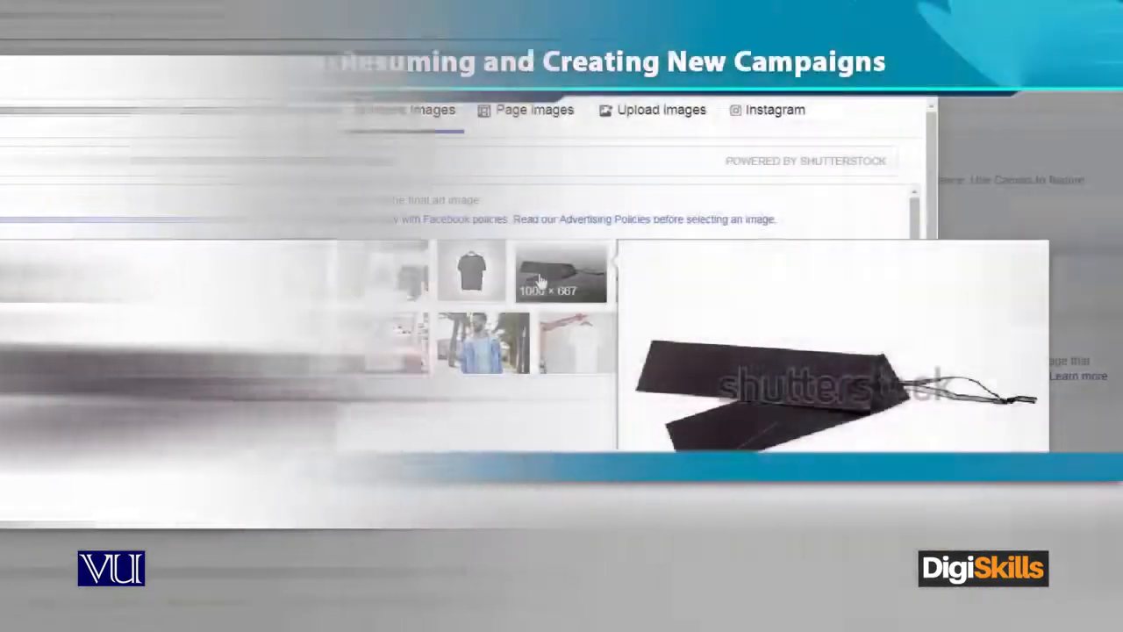
mouse_move(780, 281)
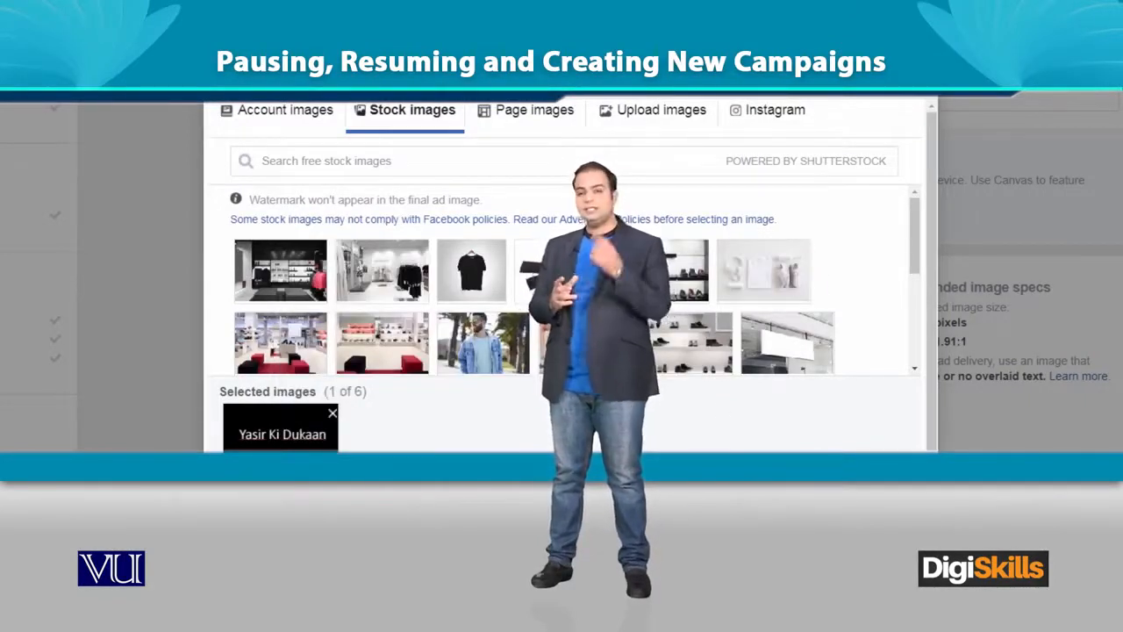
drag(913, 262, 913, 307)
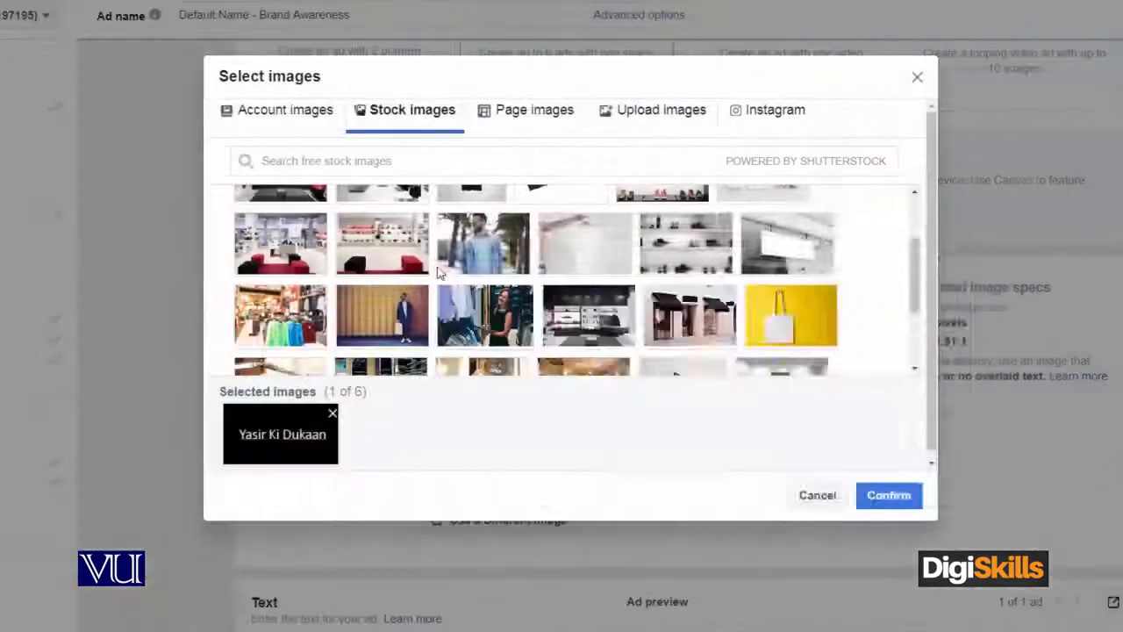
mouse_move(482, 261)
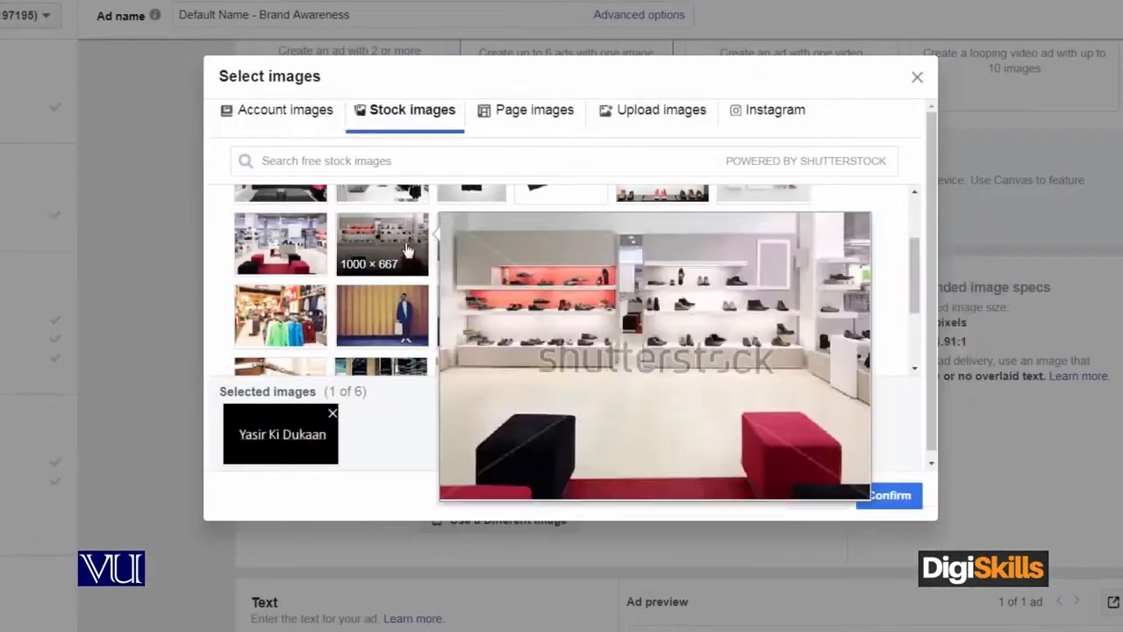
scroll(289, 298, down, 2)
click(279, 308)
click(882, 500)
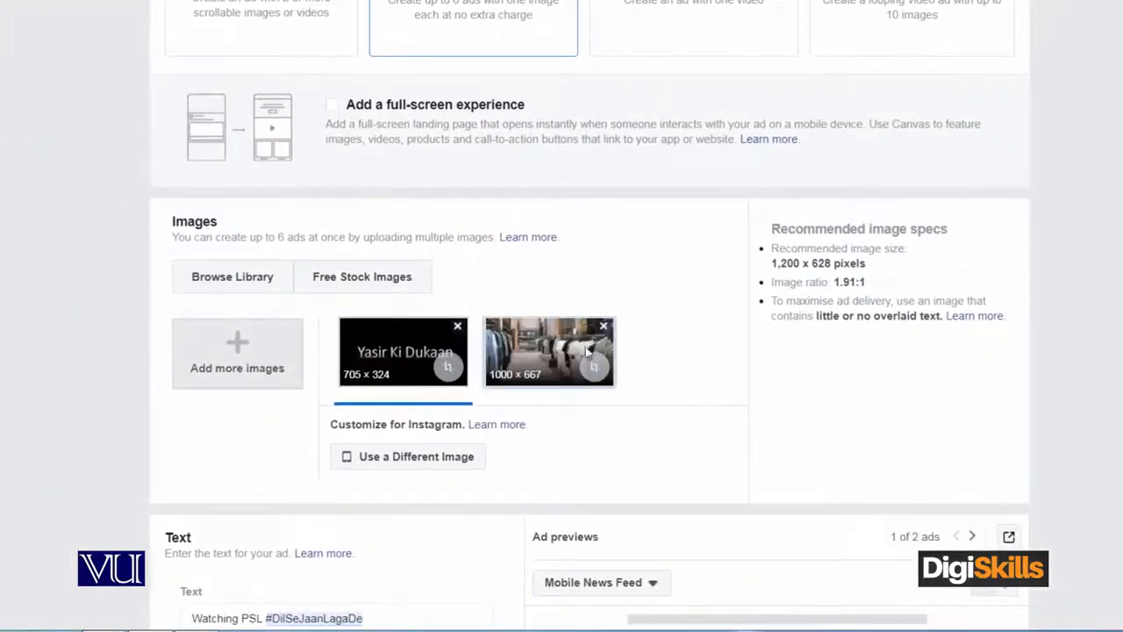
click(458, 327)
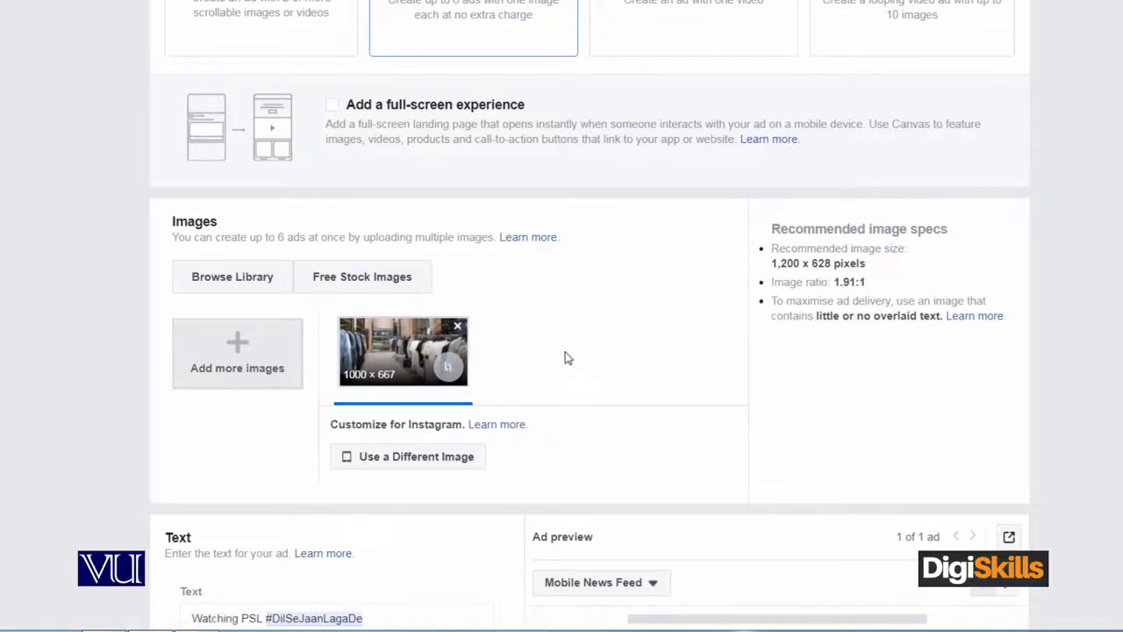
- Replace the ad text with two lines, "Sale 25%" and "Buy Now!"
scroll(566, 357, down, 4)
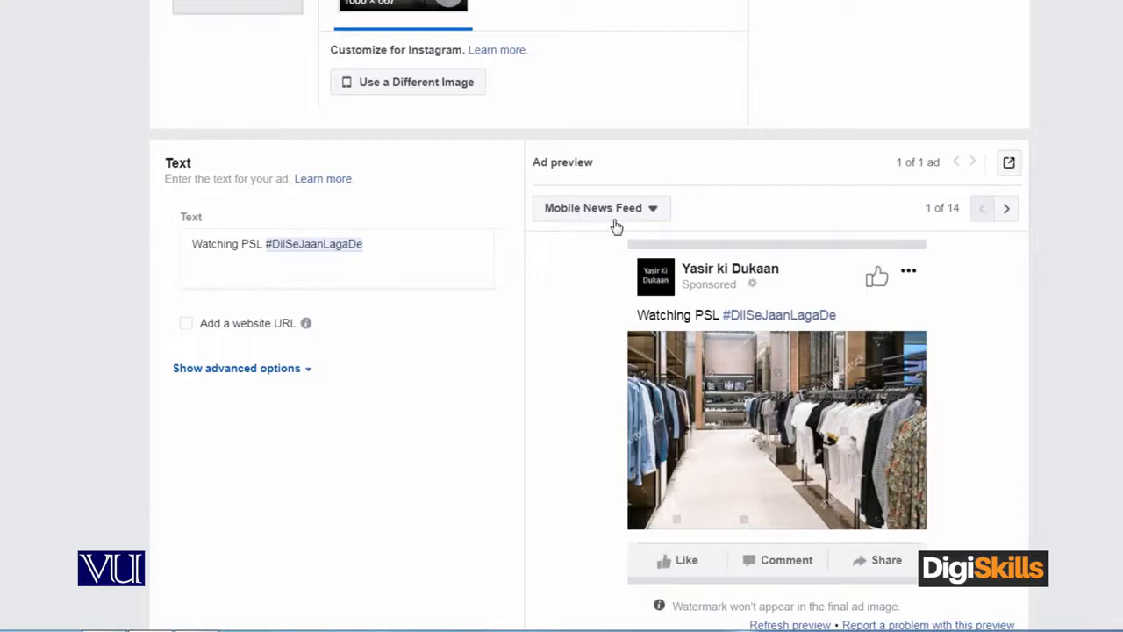
scroll(579, 309, down, 1)
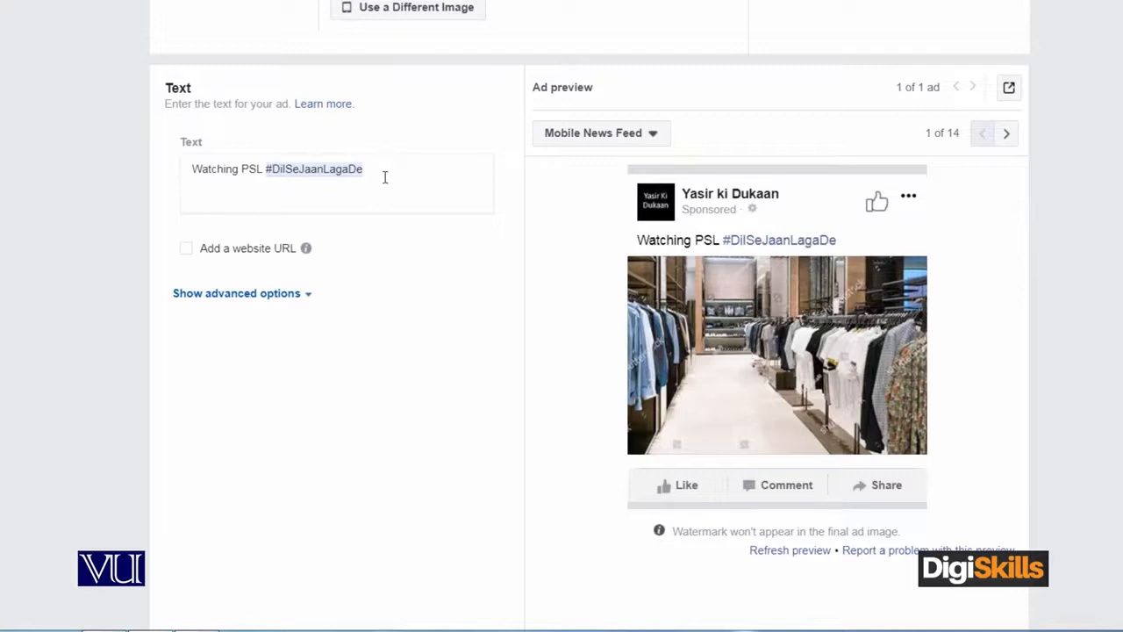
drag(387, 174, 129, 180)
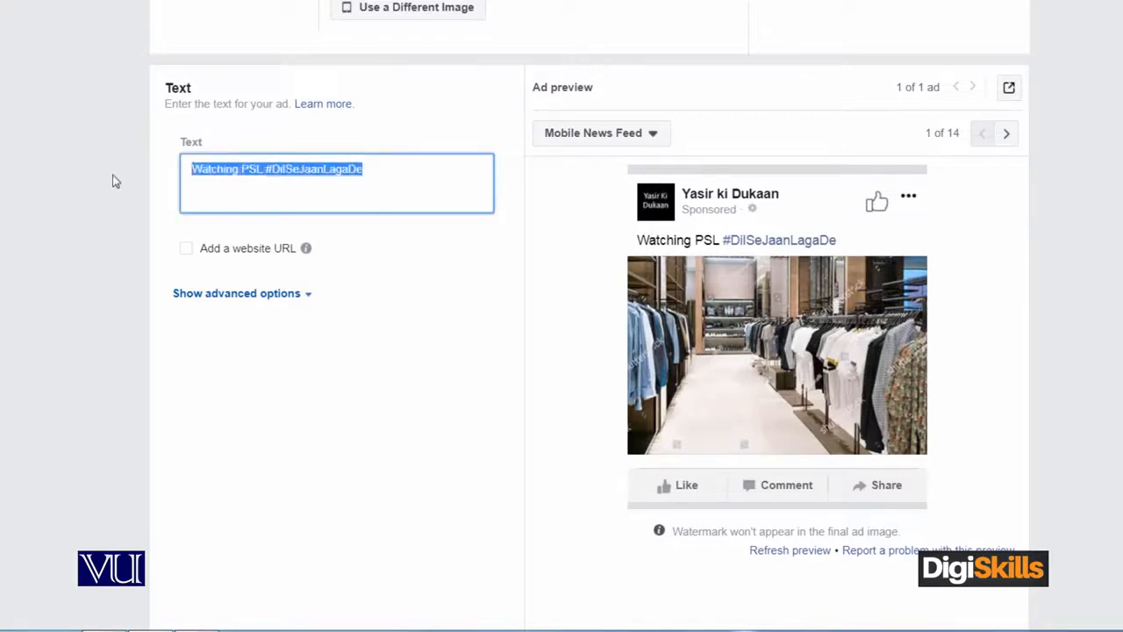
text(Sale 25%)
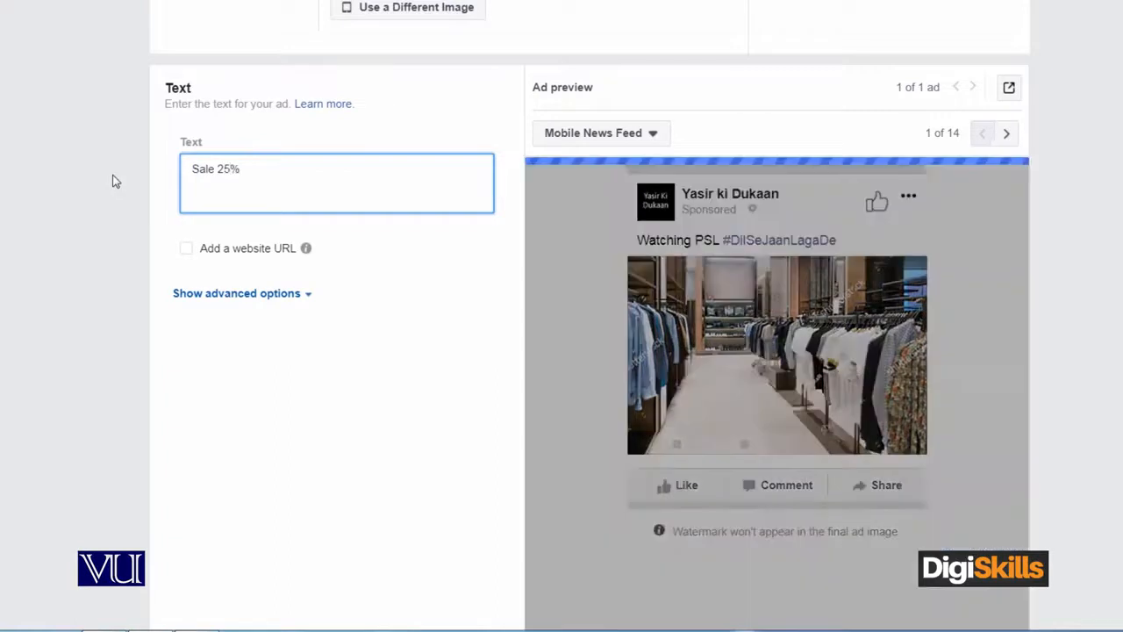
key(Return)
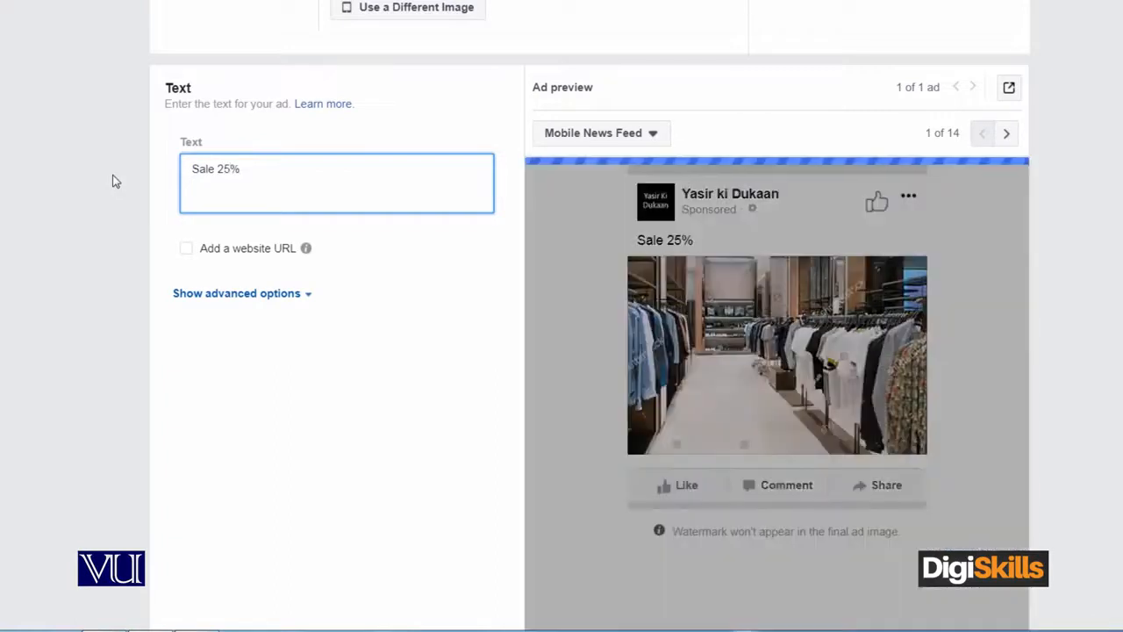
text(B)
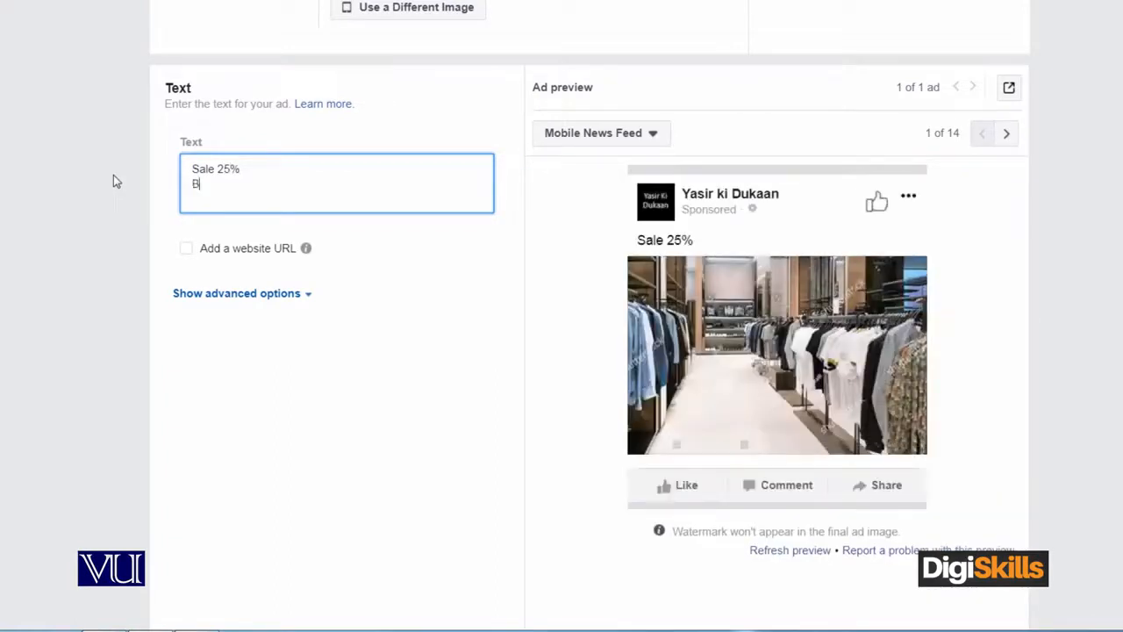
text(uy N)
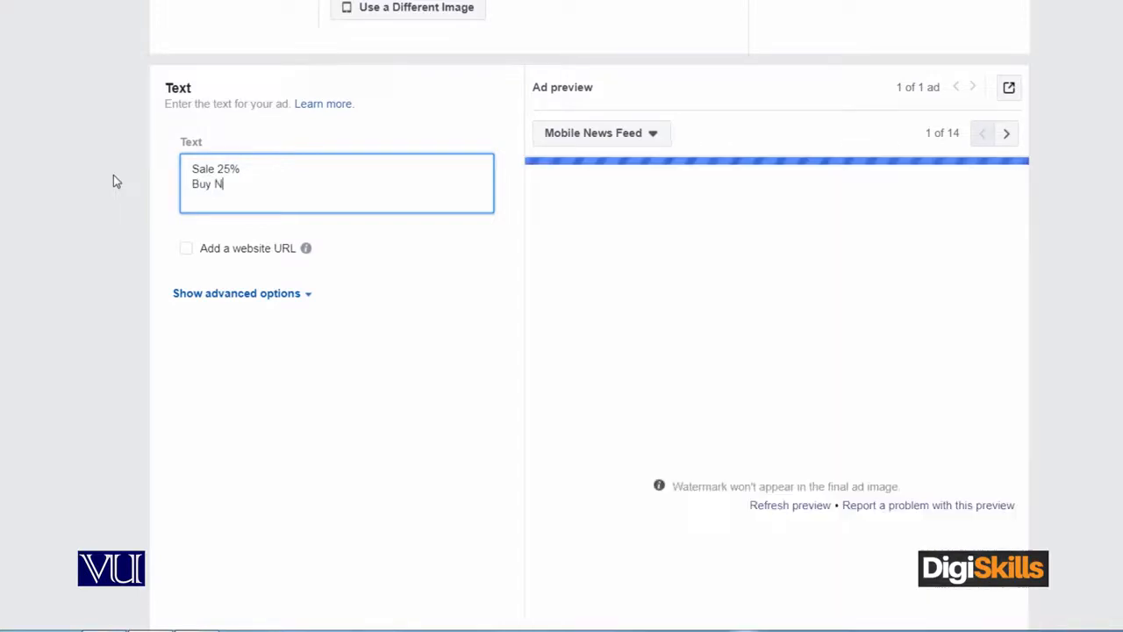
text(ow)
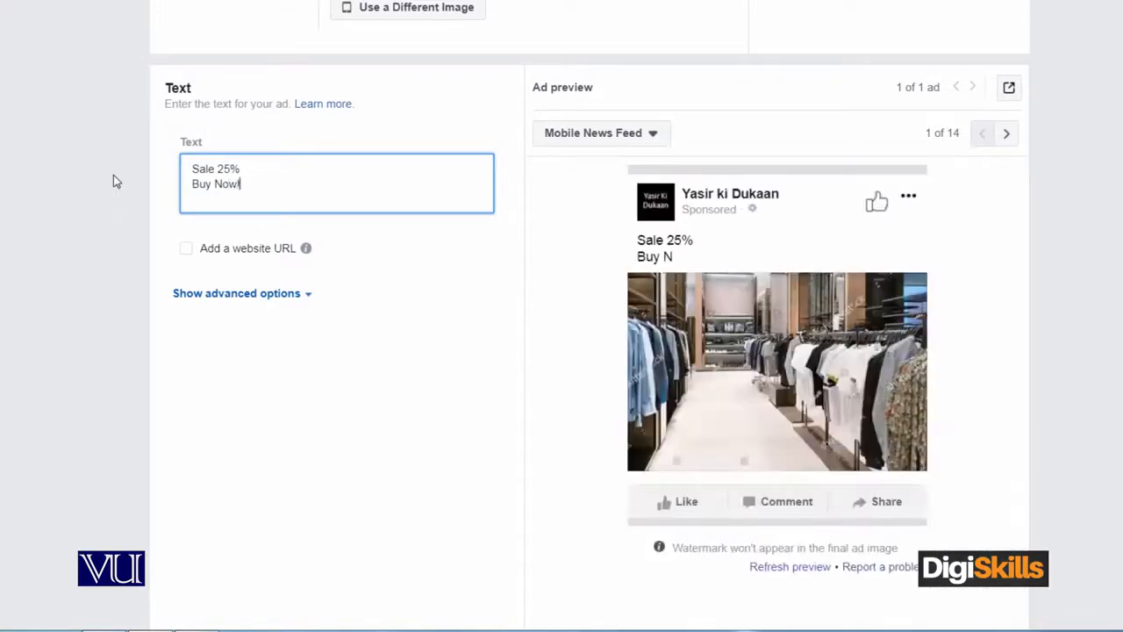
text(!)
click(187, 252)
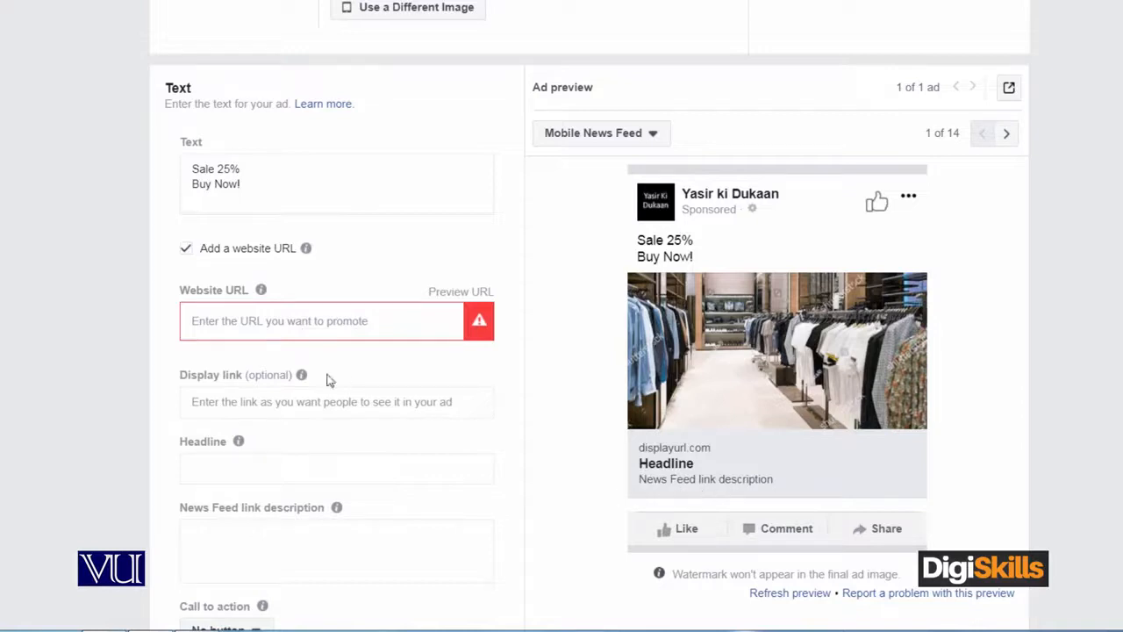
click(263, 323)
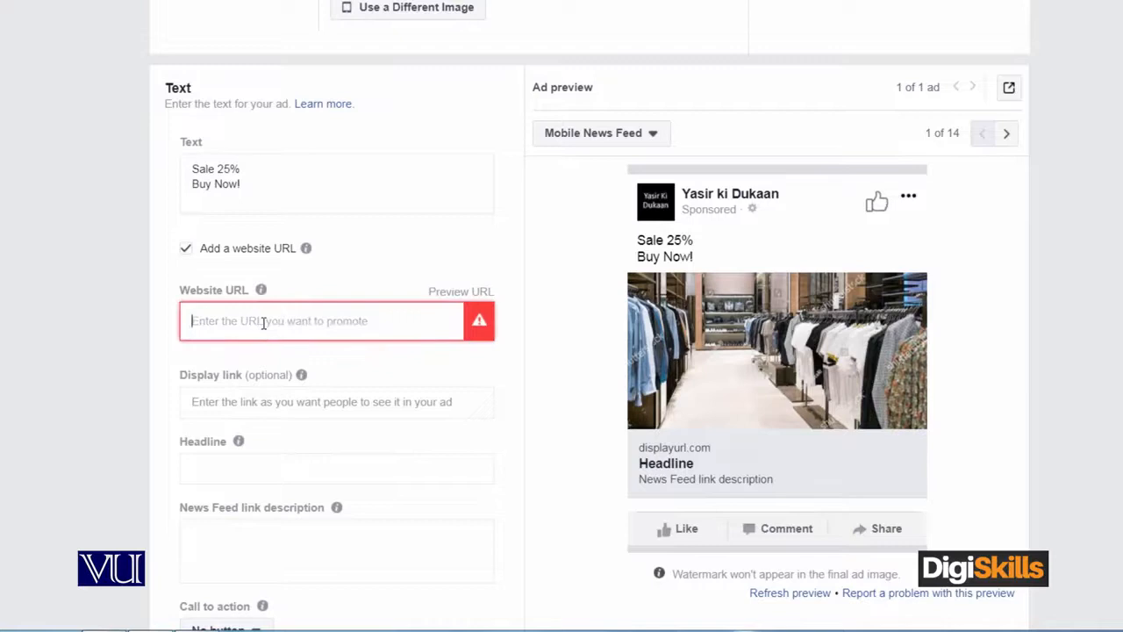
text(www.ykd.pk)
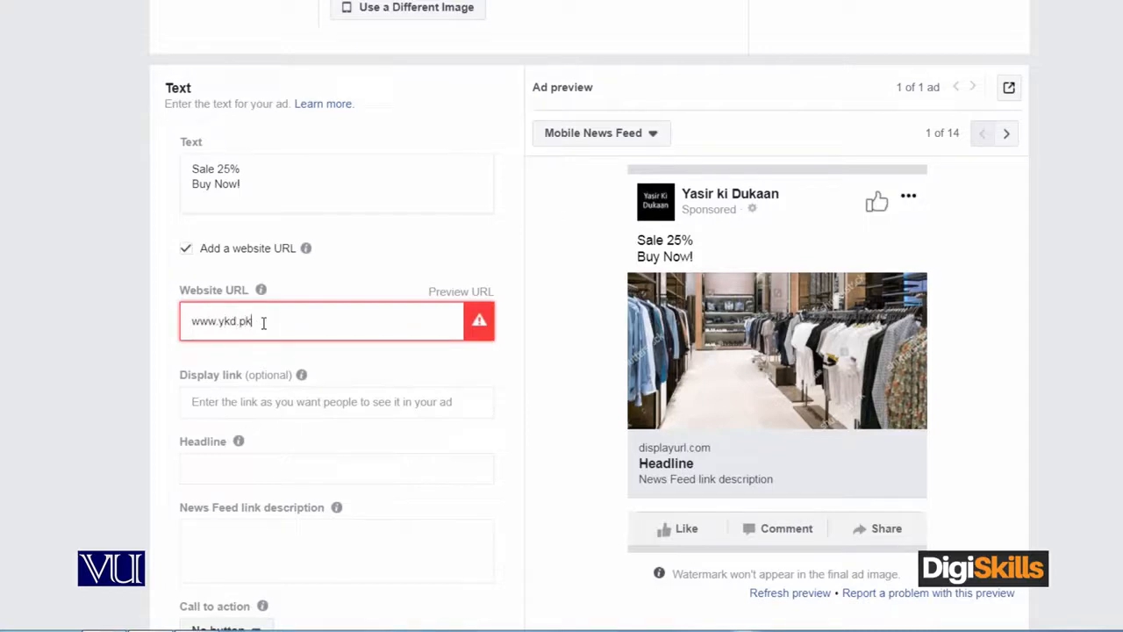
click(372, 365)
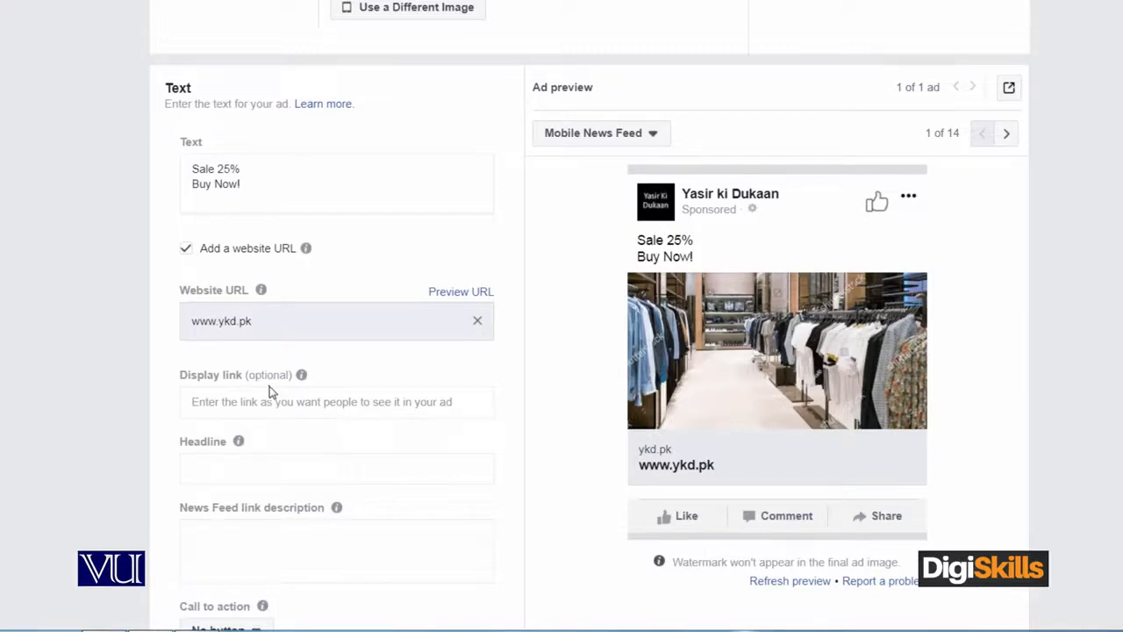
- Set the headline to "BUY NOW" and the News Feed link description to "Best Quality Clothes", correcting the misspelled word
click(265, 468)
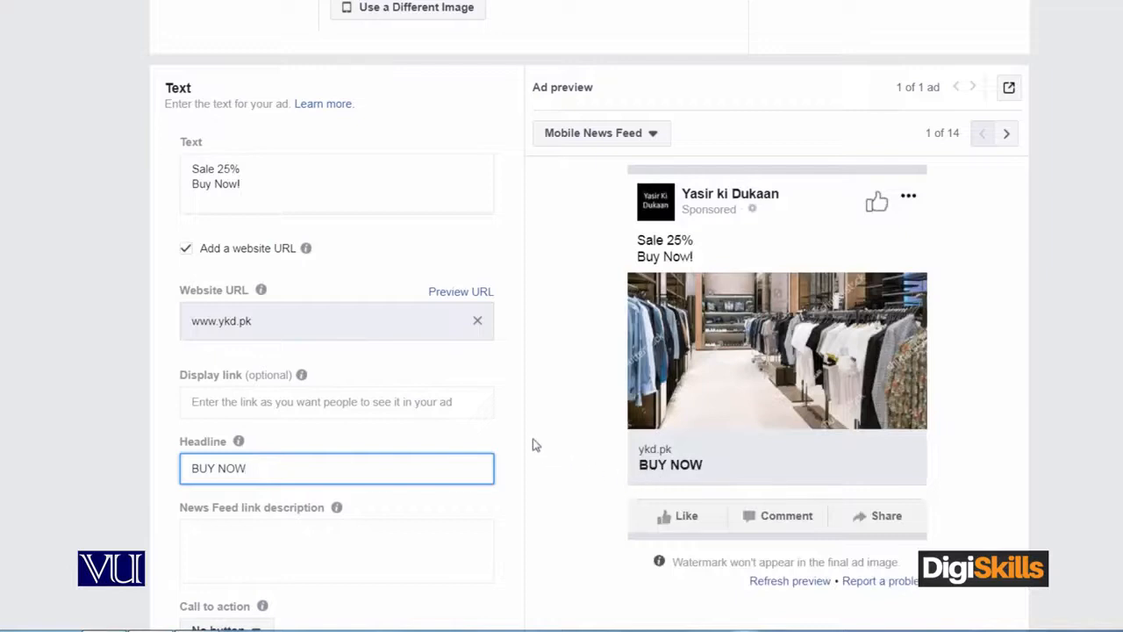
scroll(518, 449, down, 2)
scroll(518, 449, down, 1)
click(386, 402)
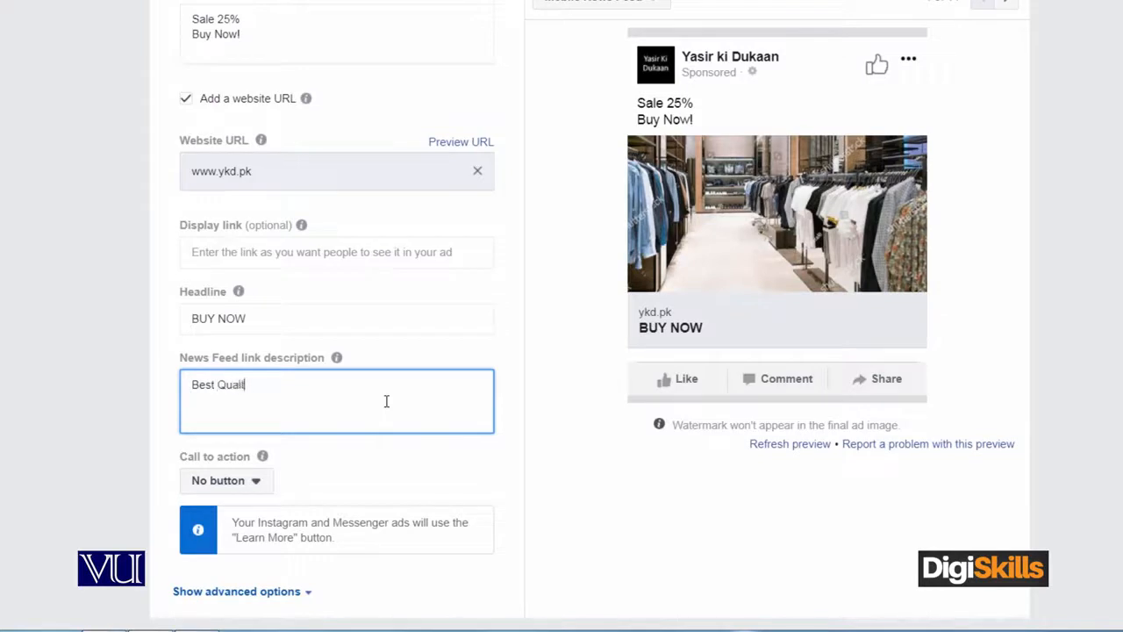
text(C)
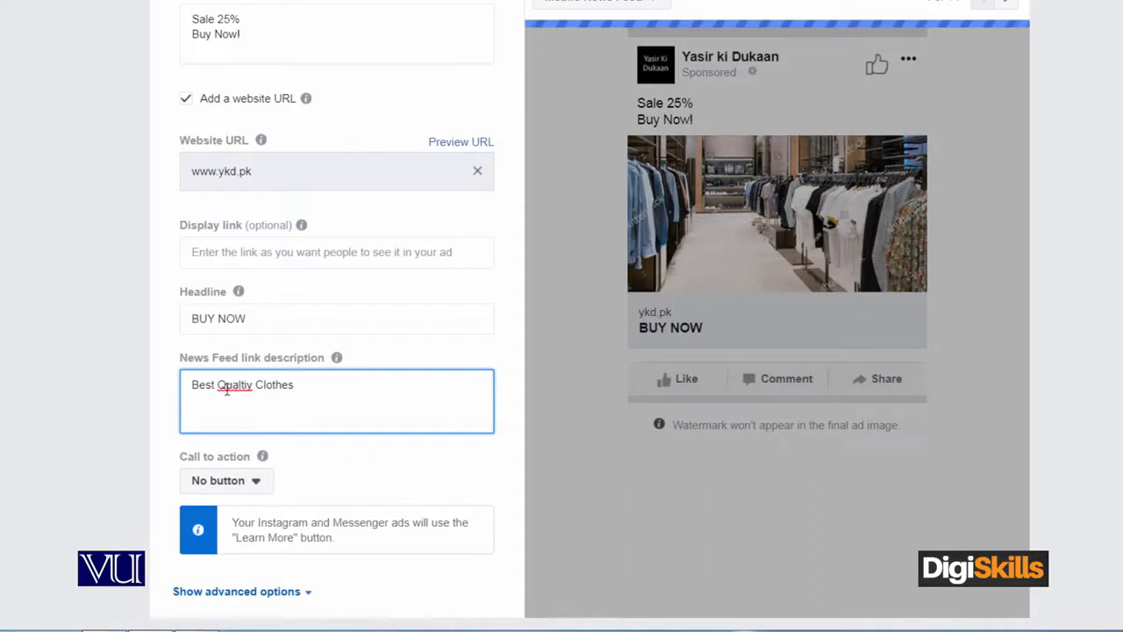
right_click(227, 387)
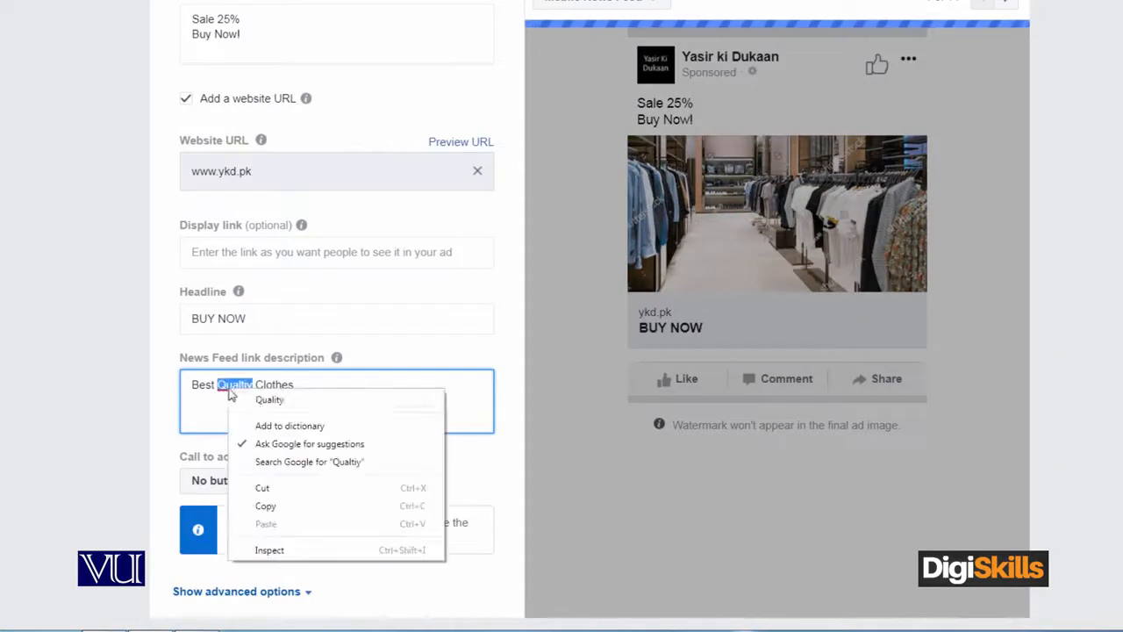
click(261, 401)
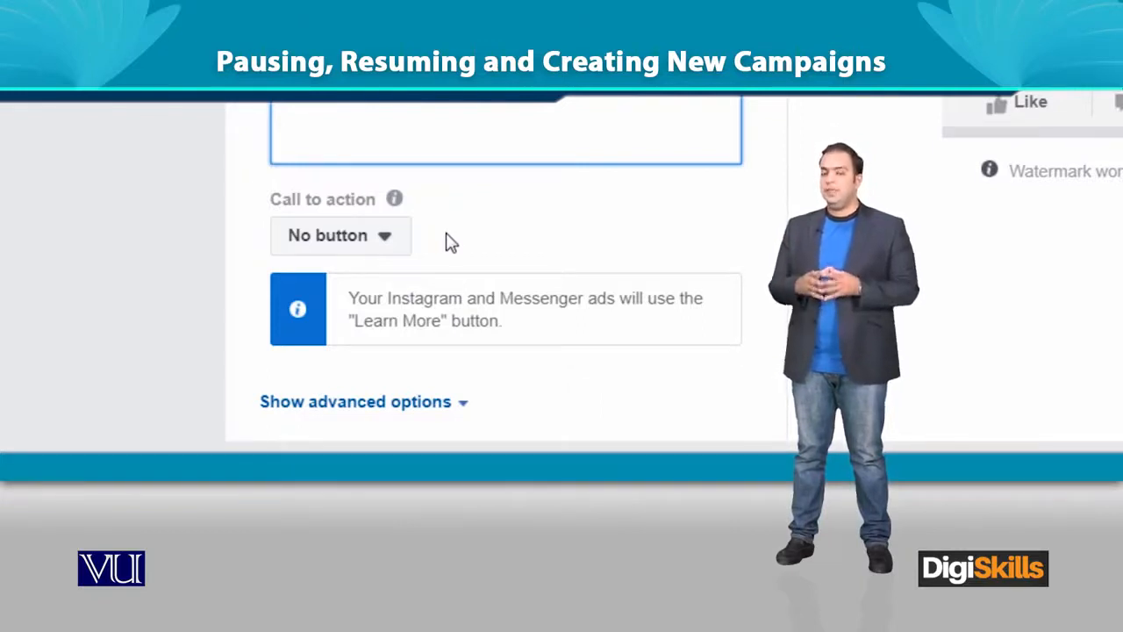
- Set the ad's call to action to Contact Us and check it in the ad preview
click(386, 245)
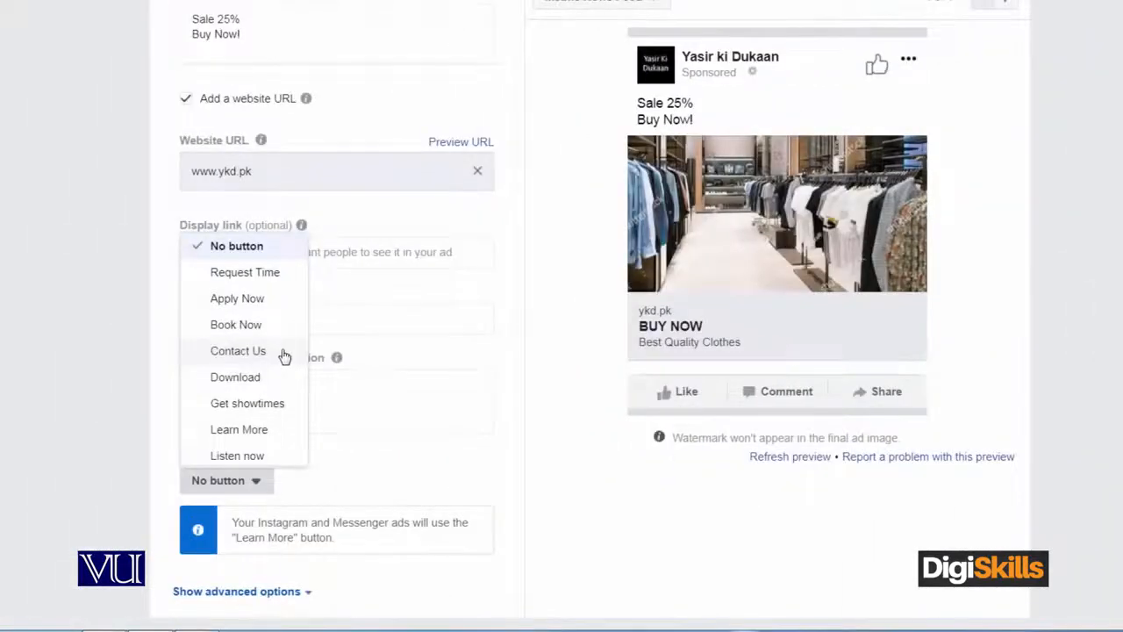
click(284, 356)
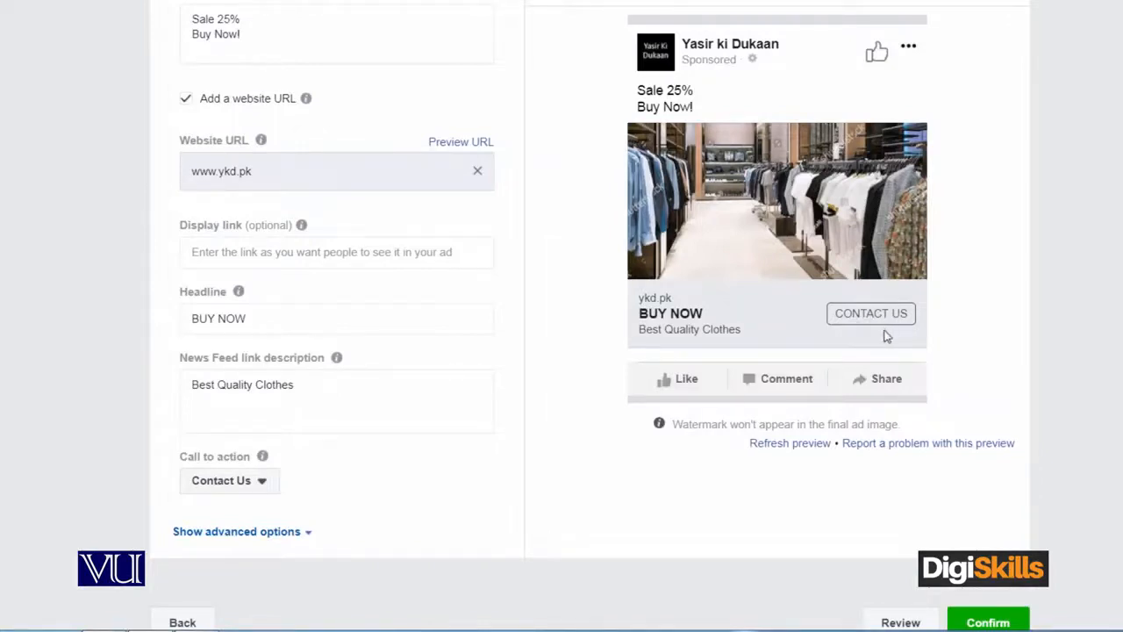
scroll(1004, 344, up, 2)
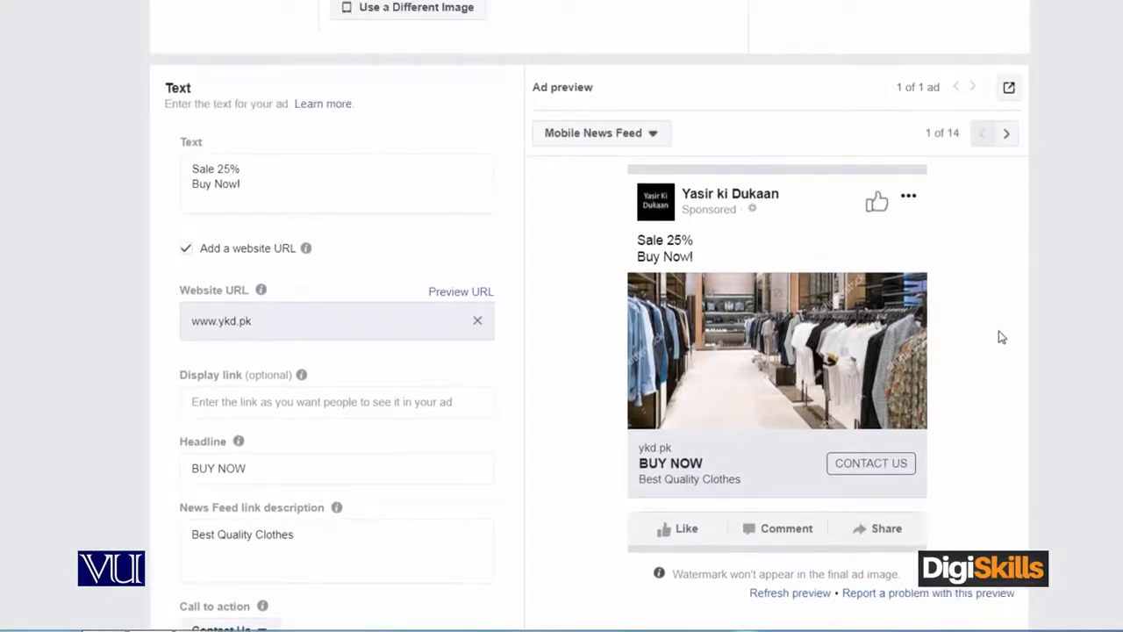
- Review the completed ad text and mobile preview, and confirm the ad for submission
scroll(1001, 337, down, 1)
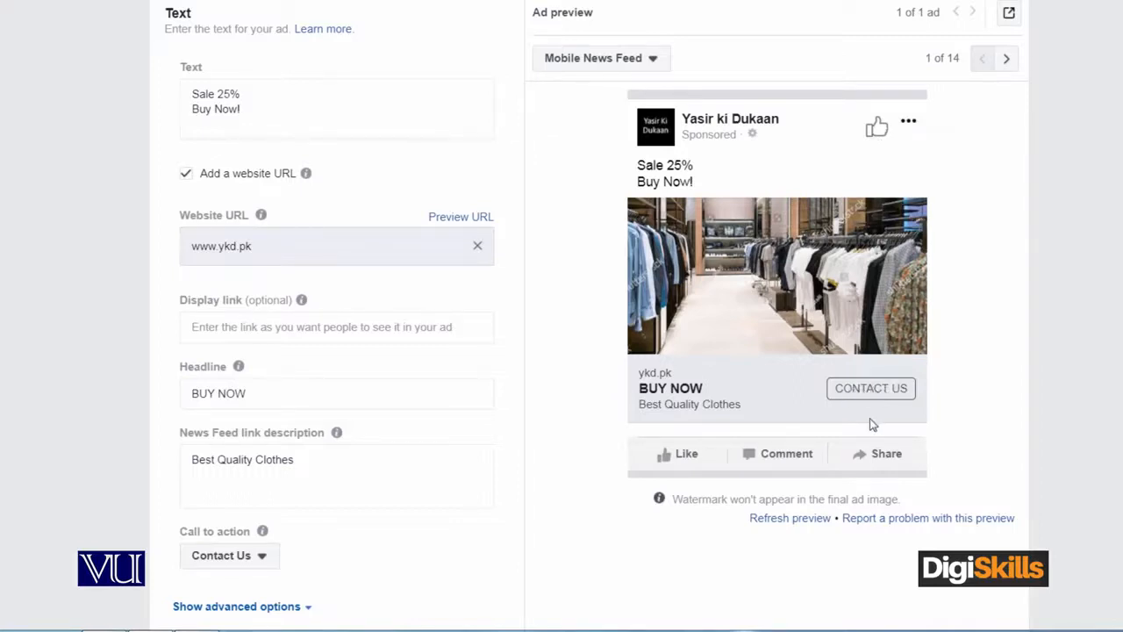
scroll(516, 426, down, 1)
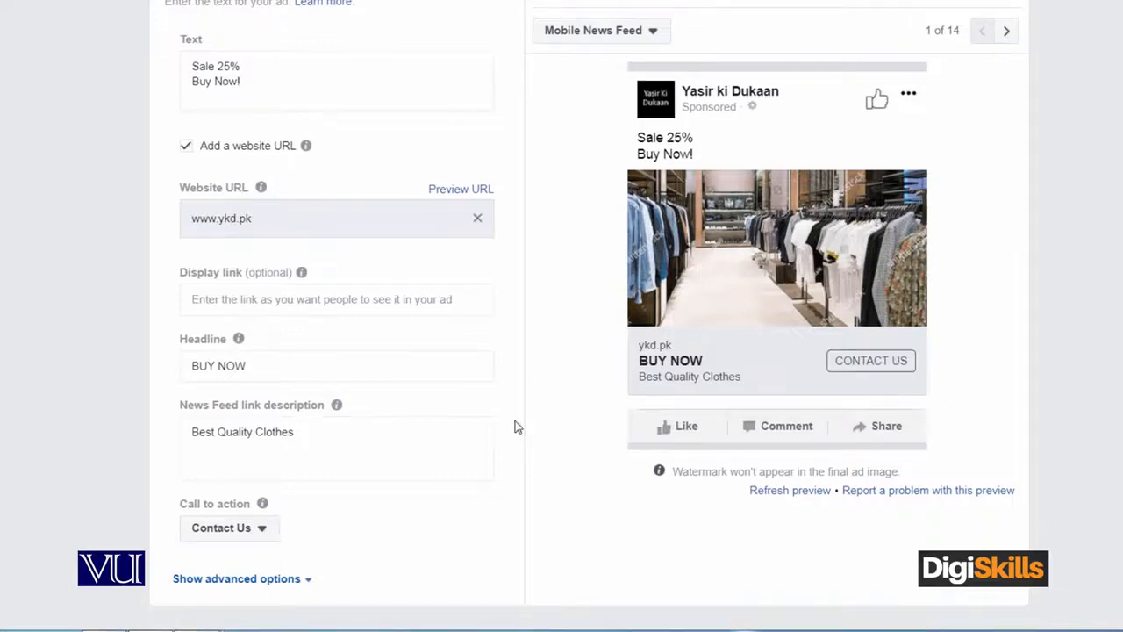
scroll(656, 451, down, 3)
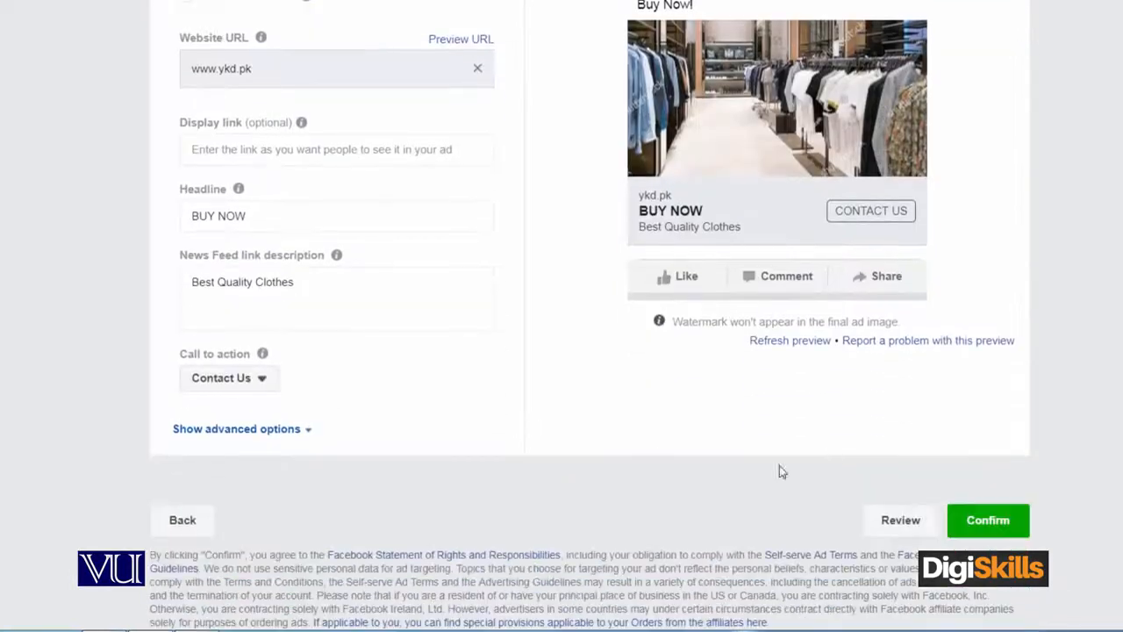
click(979, 522)
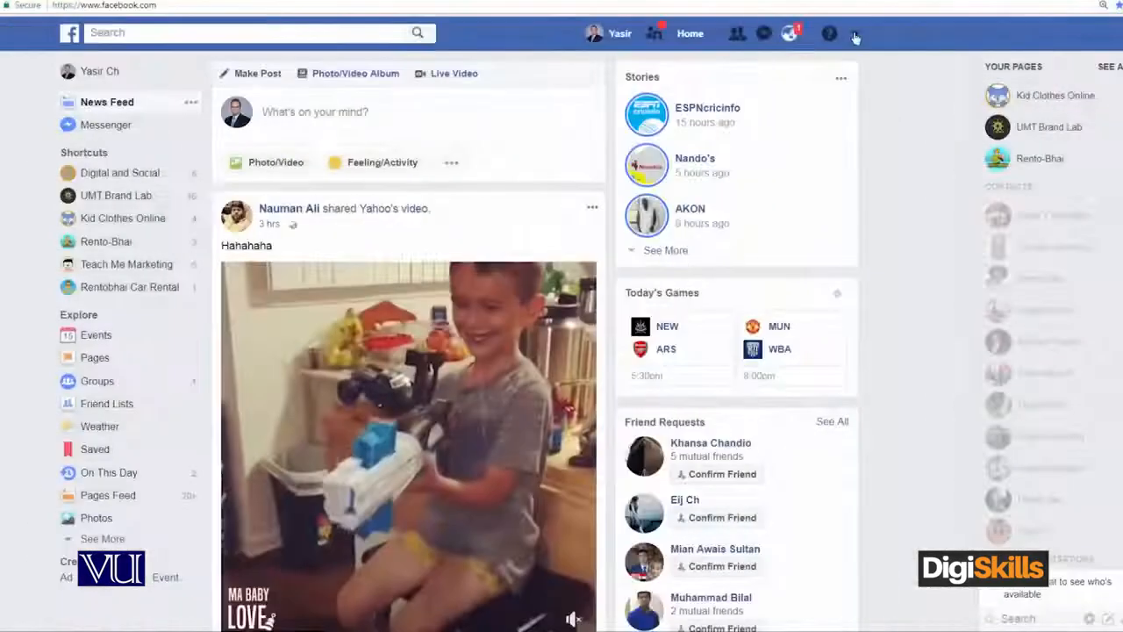
- Go to ad management from the Facebook home page and select a campaign at the top of the campaign list
click(853, 33)
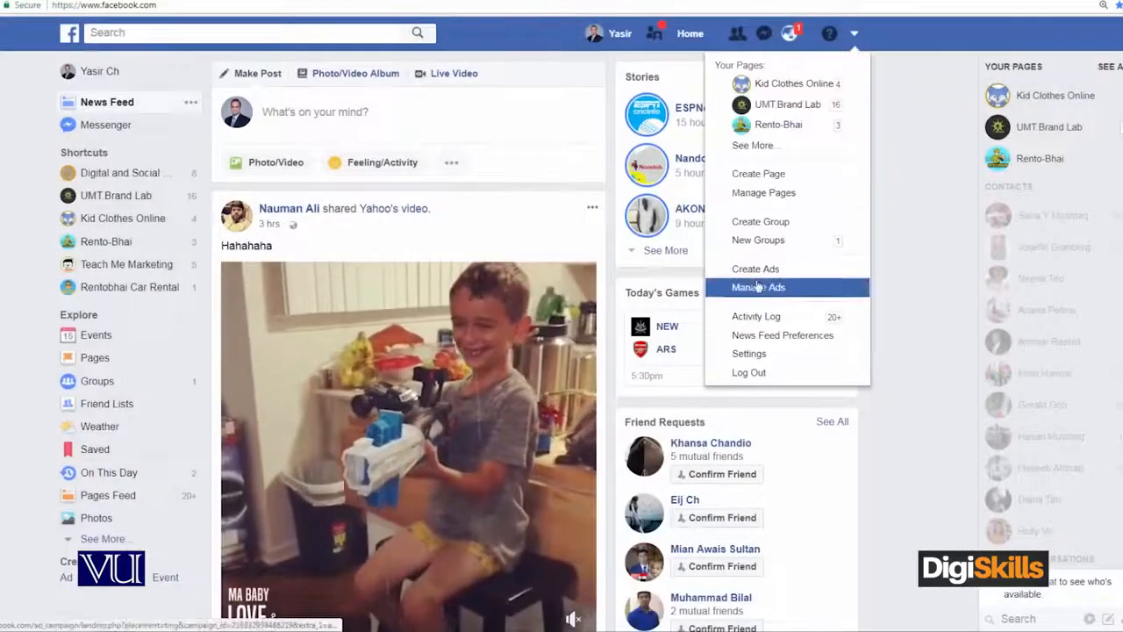
click(760, 288)
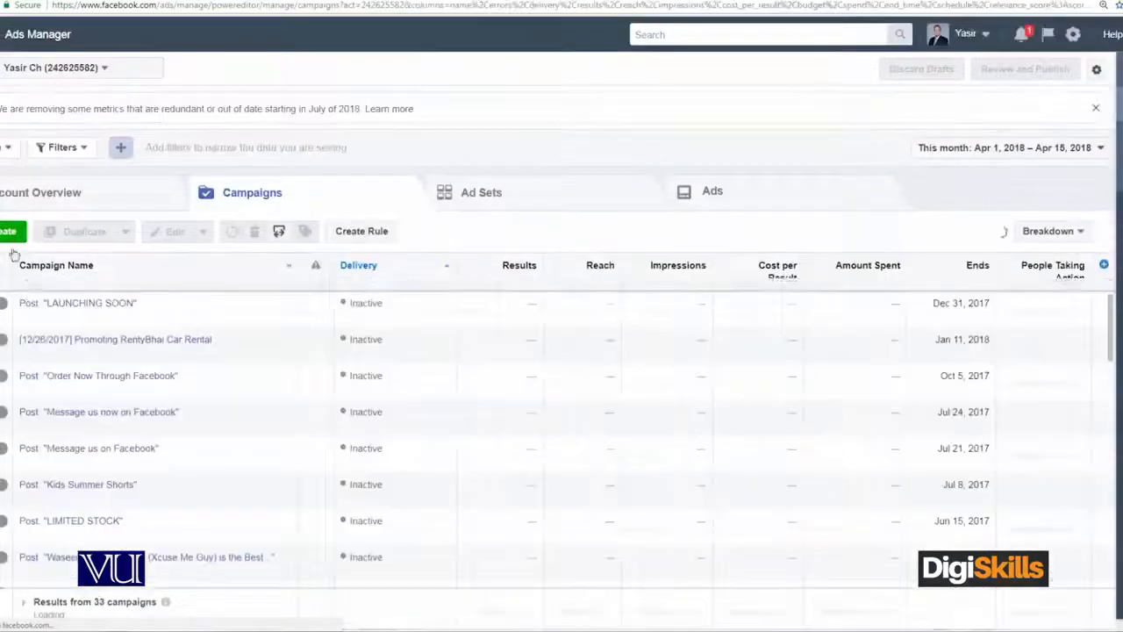
click(4, 304)
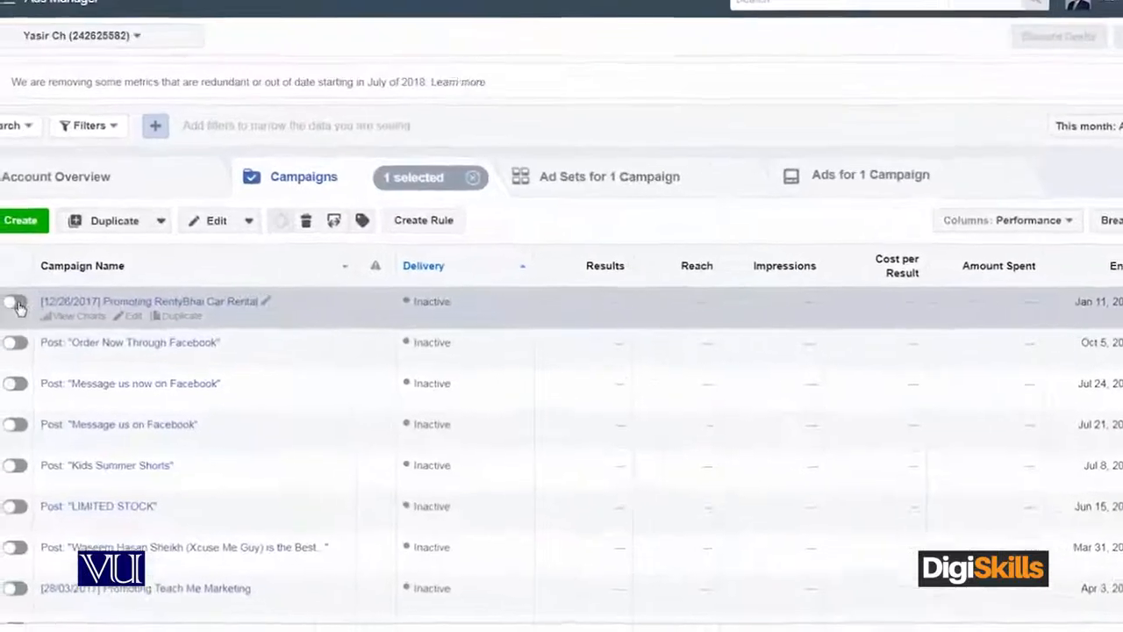